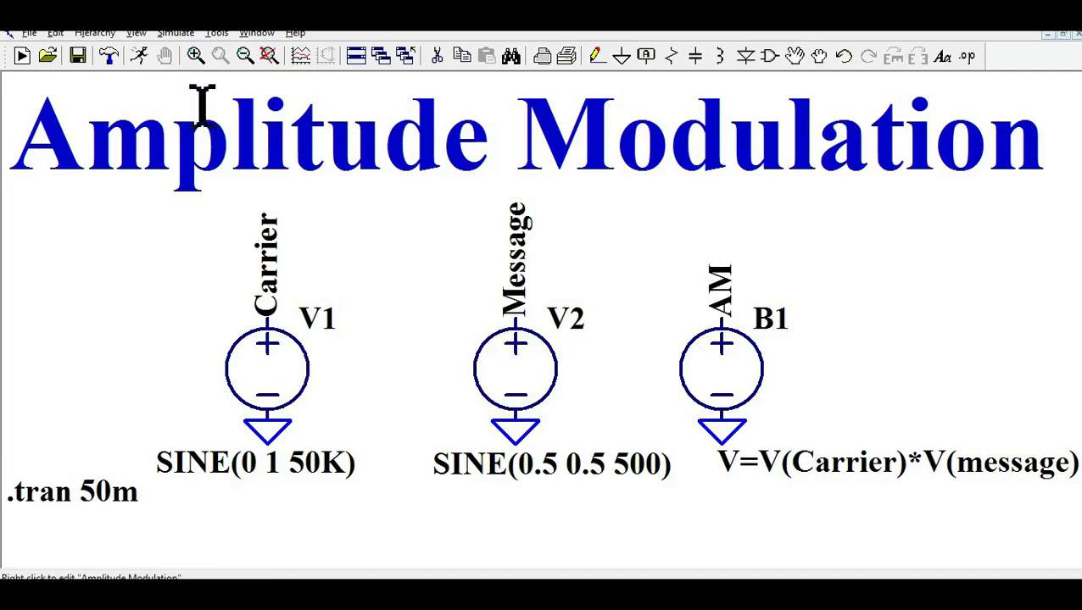
Run the 50 ms transient simulation of the AM modulator schematic
{"action": "left_click", "coordinate": [140, 56]}
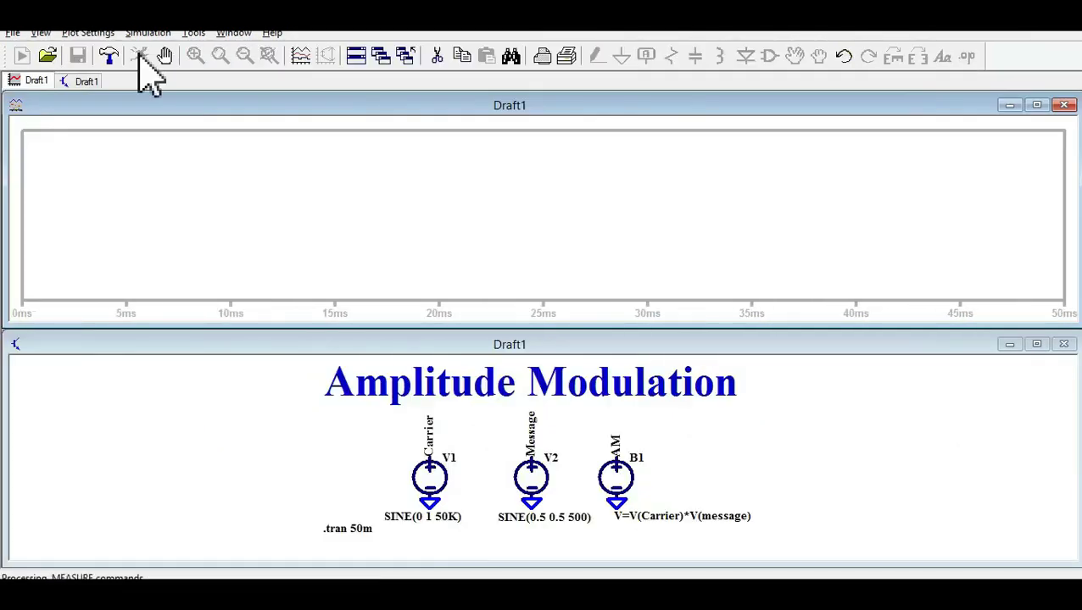
Plot V(carrier) and zoom in around 17–21 ms until individual carrier cycles show
{"action": "left_click", "coordinate": [439, 447]}
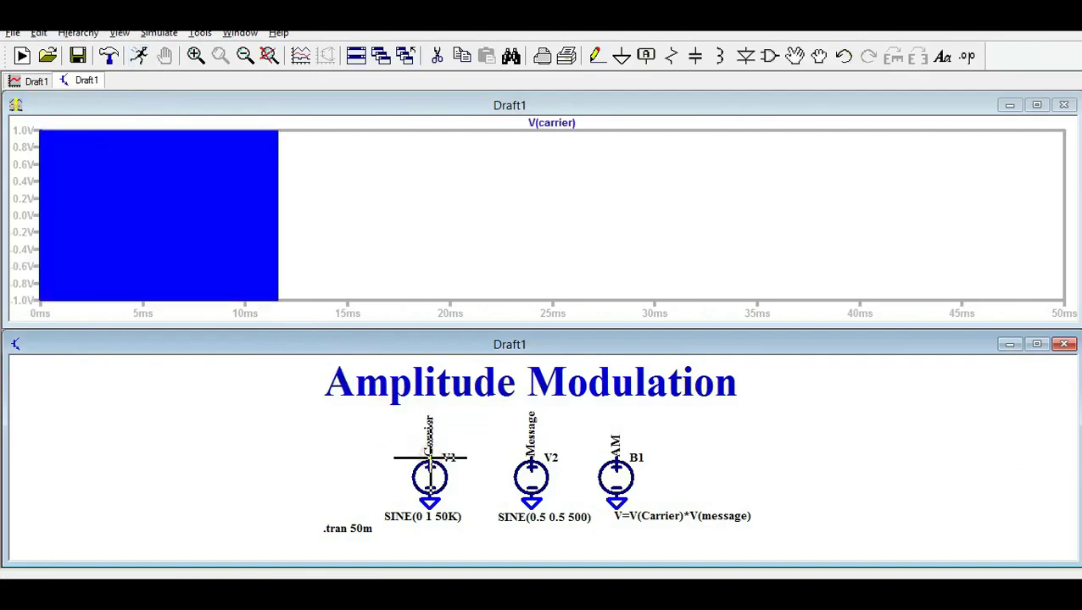
{"action": "left_click_drag", "start_coordinate": [402, 129], "coordinate": [478, 316]}
{"action": "left_click_drag", "start_coordinate": [343, 135], "coordinate": [458, 283]}
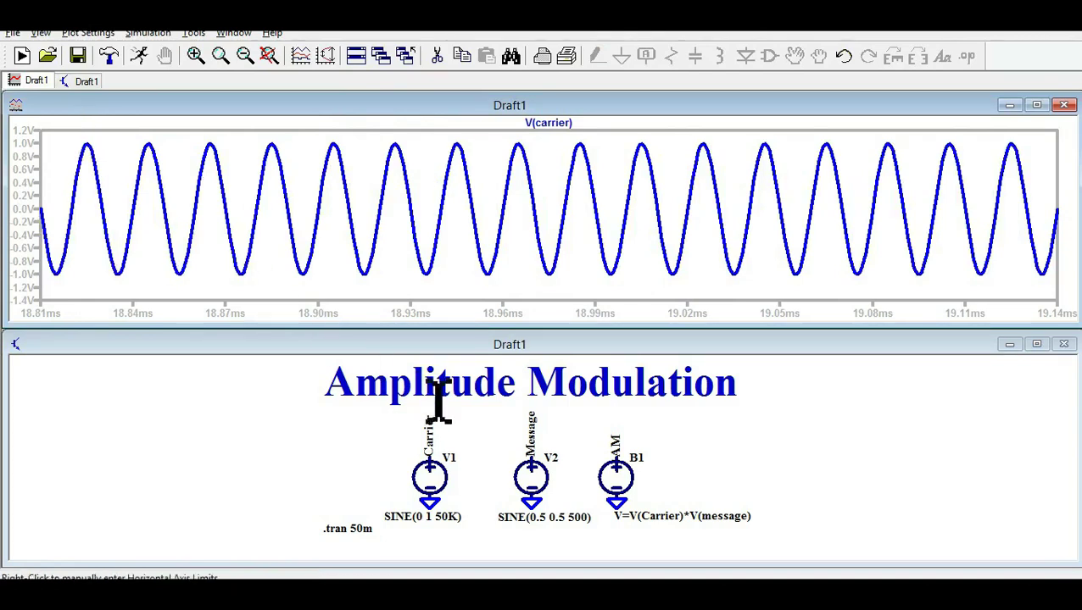
Add V(message) to the plot and rerun the simulation over the full 50 ms
{"action": "left_click", "coordinate": [560, 435]}
{"action": "left_click", "coordinate": [544, 446]}
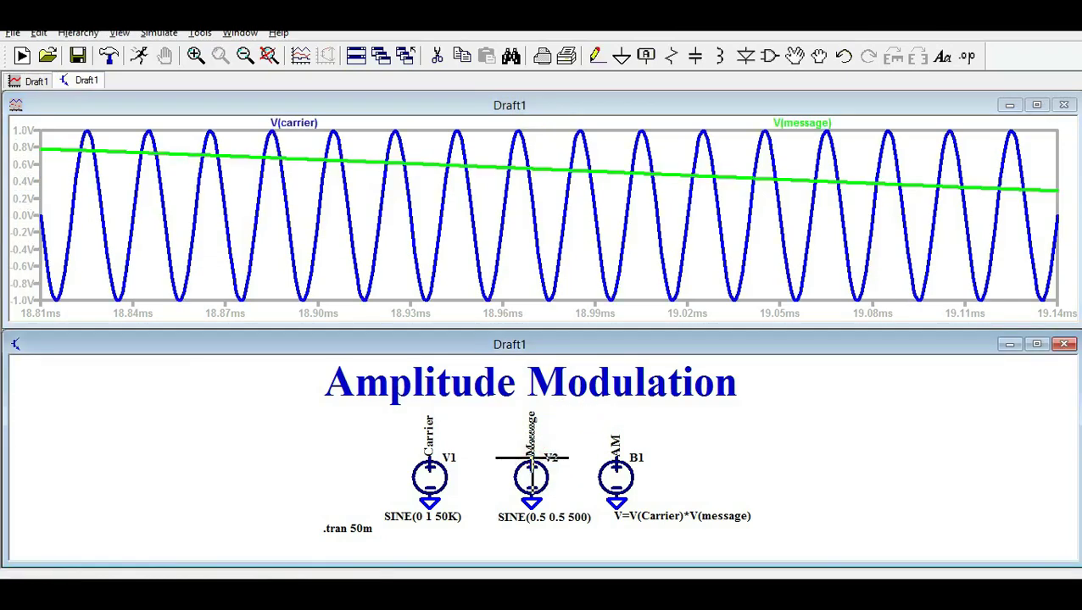
{"action": "left_click", "coordinate": [139, 55]}
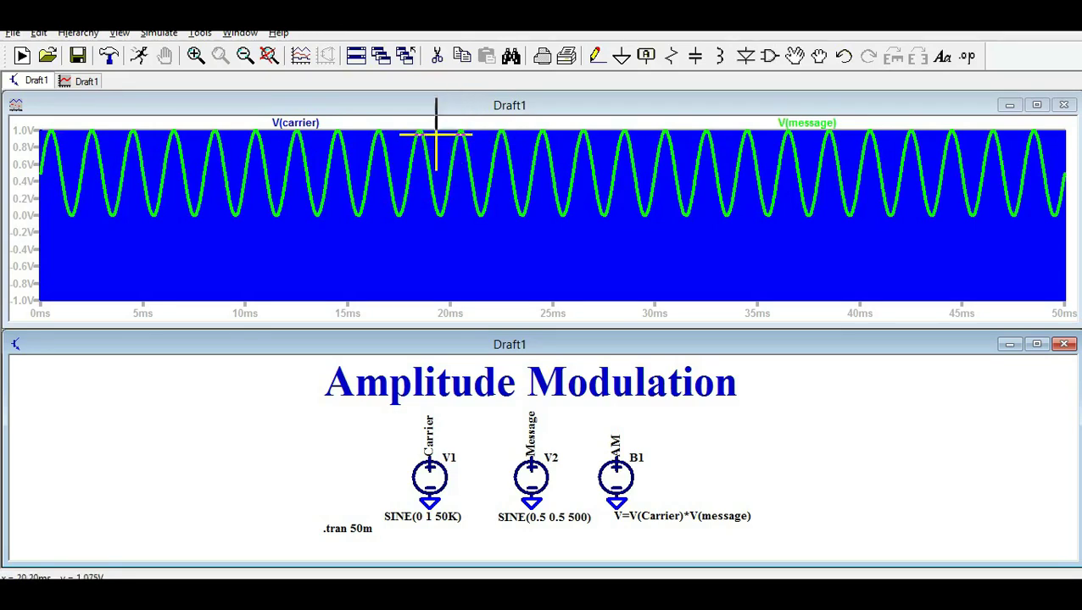
Plot V(am) alone, dropping the other traces, and maximize the waveform window
{"action": "left_click", "coordinate": [621, 455]}
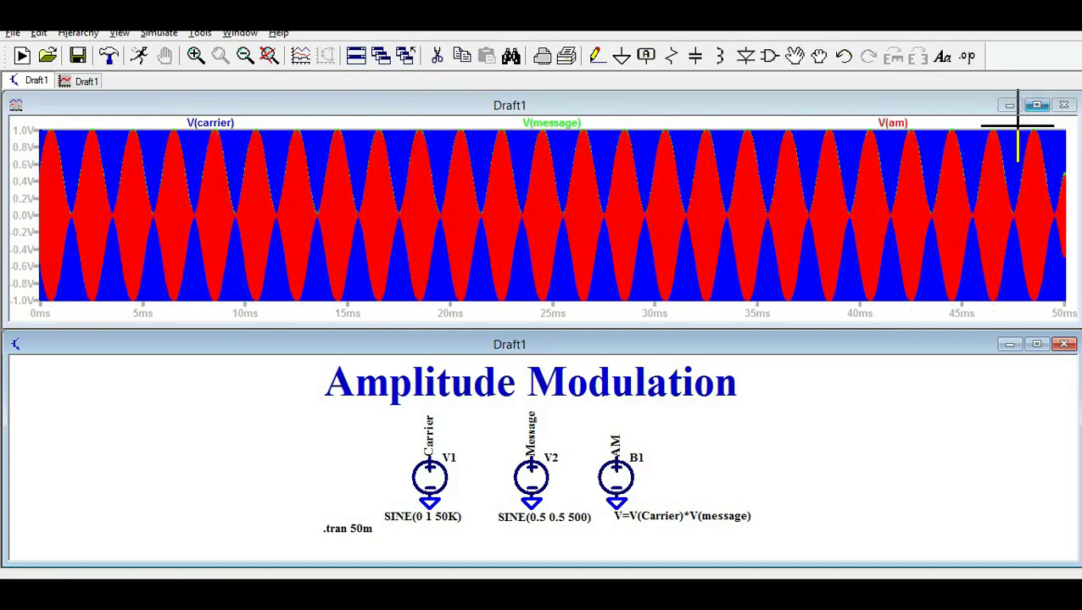
{"action": "left_click", "coordinate": [622, 456]}
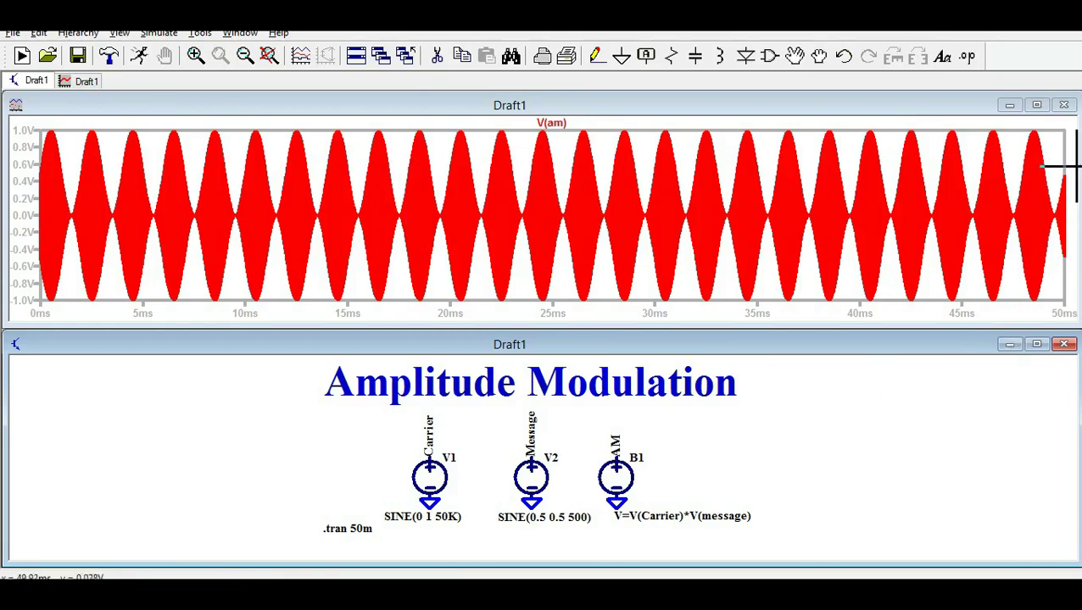
{"action": "left_click", "coordinate": [1036, 104]}
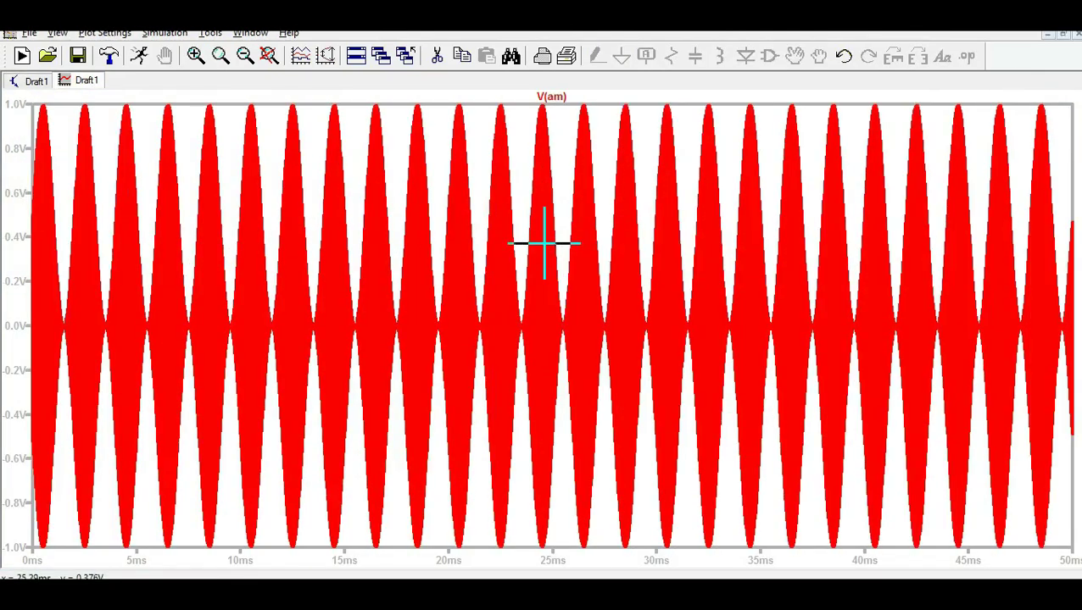
Change the .tran stop time to 40m, rerun, and maximize the AM plot
{"action": "left_click", "coordinate": [36, 82]}
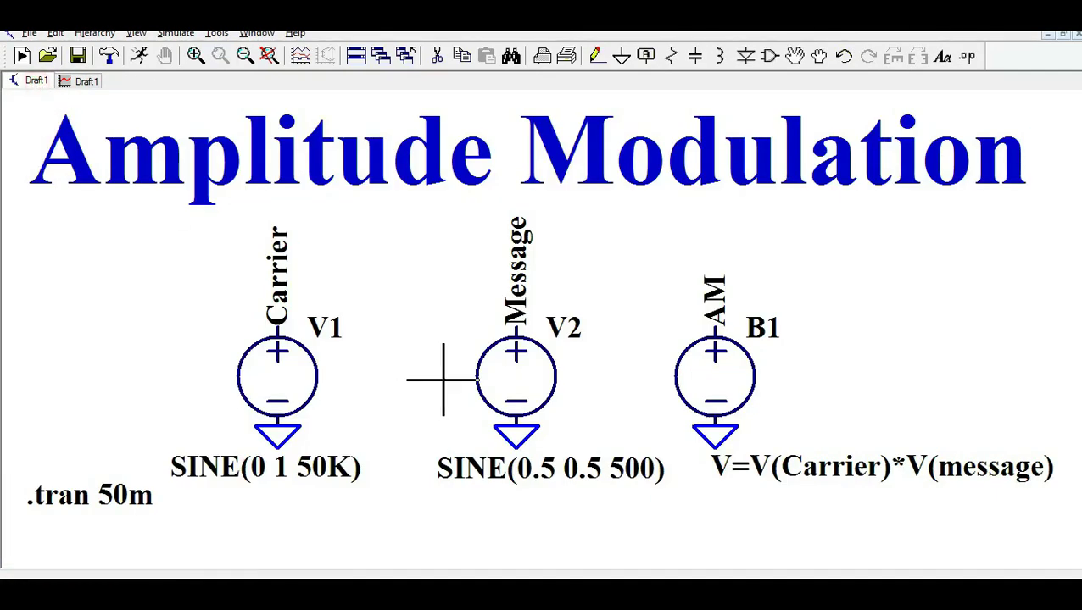
{"action": "right_click", "coordinate": [132, 499]}
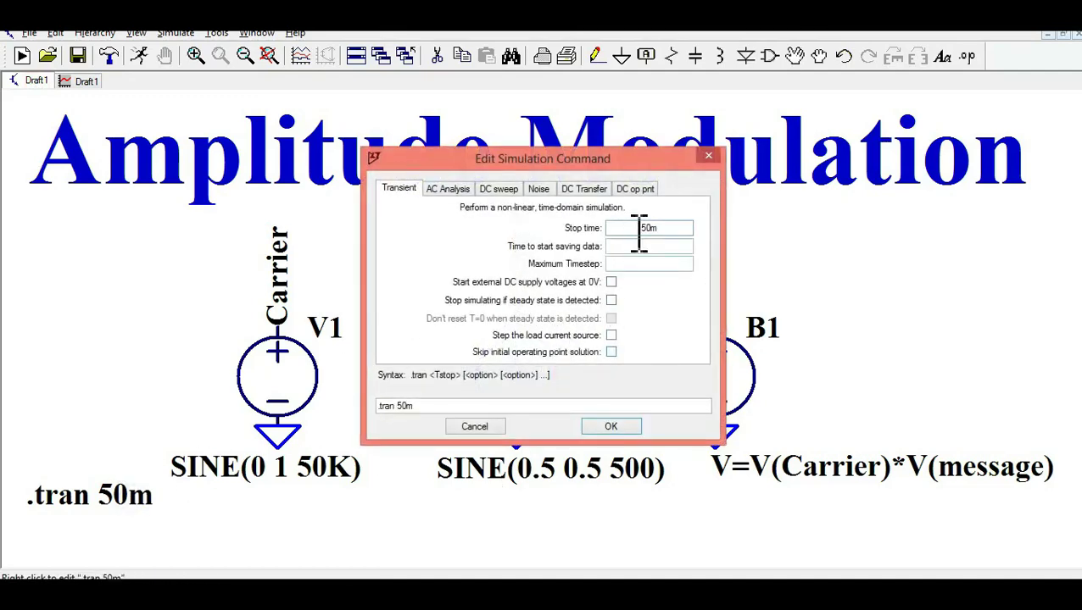
{"action": "type", "text": "4"}
{"action": "left_click", "coordinate": [619, 428]}
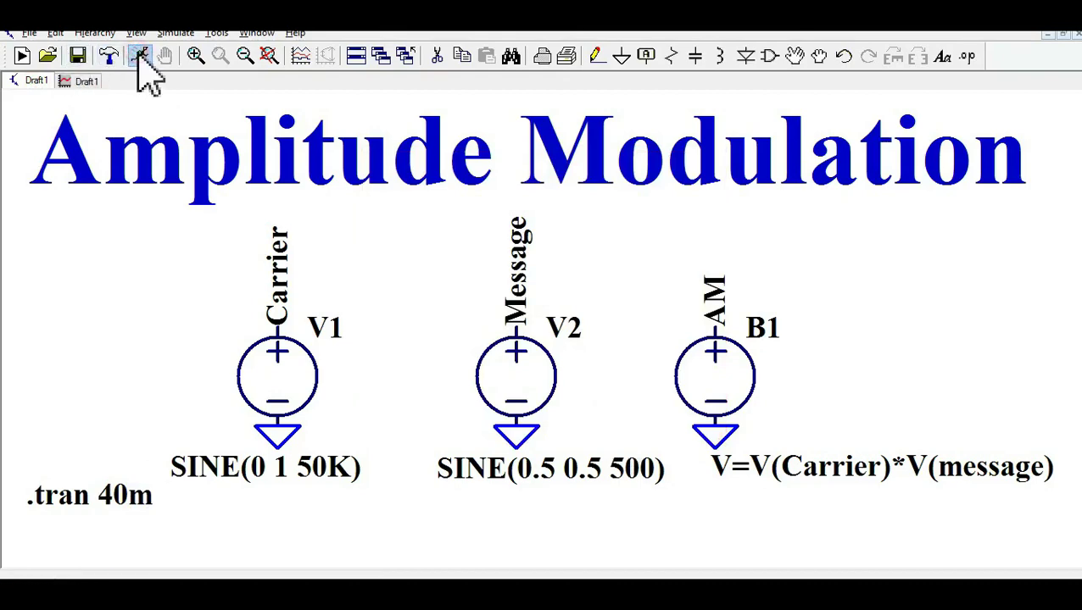
{"action": "left_click", "coordinate": [138, 56]}
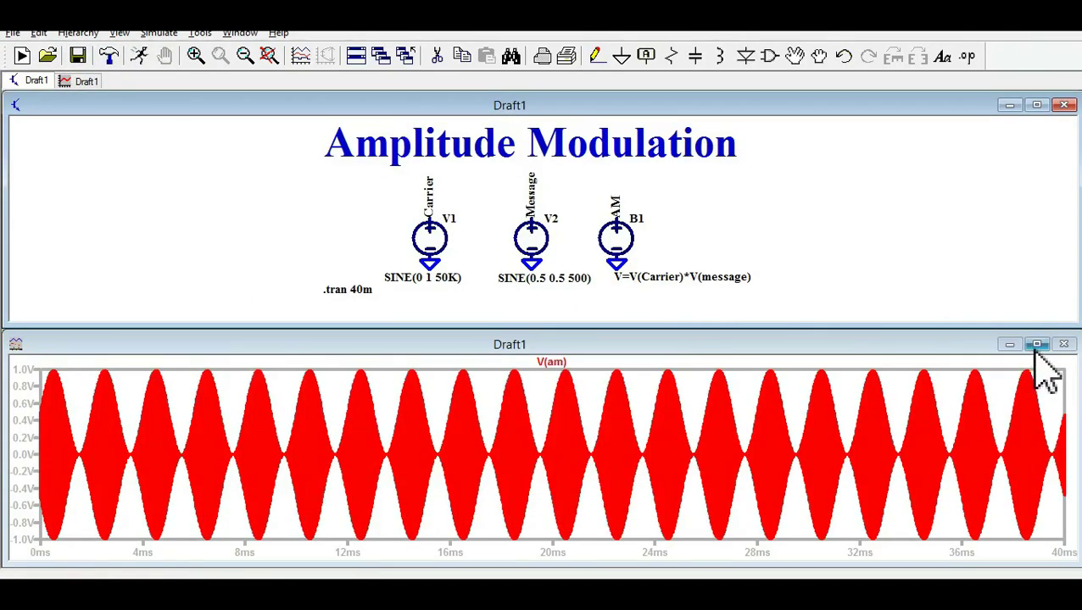
{"action": "left_click", "coordinate": [1036, 343]}
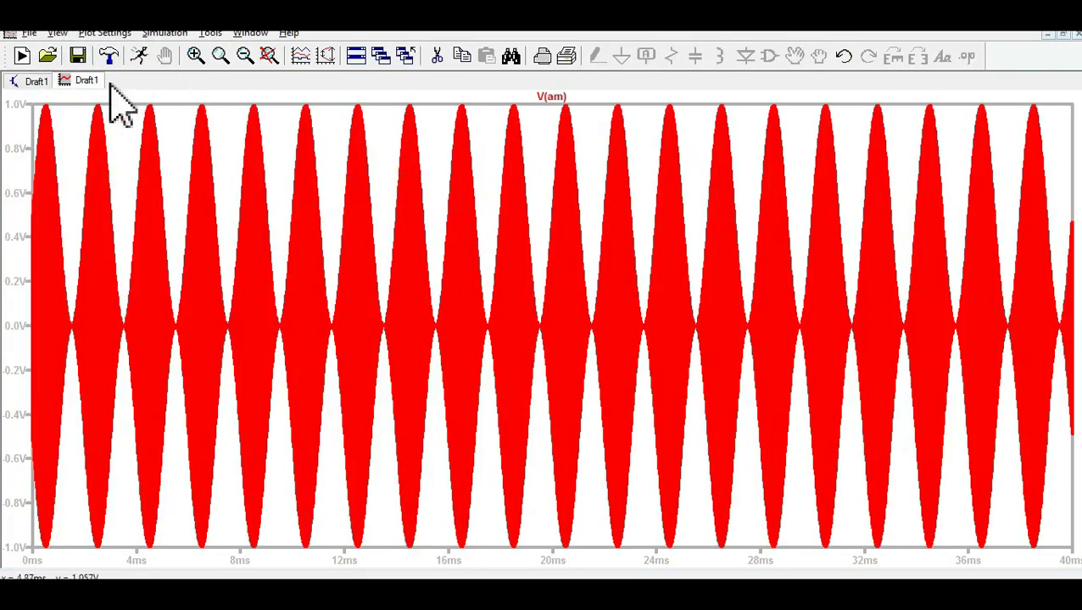
Change the .tran stop time to 20m, rerun, and maximize the AM plot
{"action": "left_click", "coordinate": [35, 81]}
{"action": "right_click", "coordinate": [122, 499]}
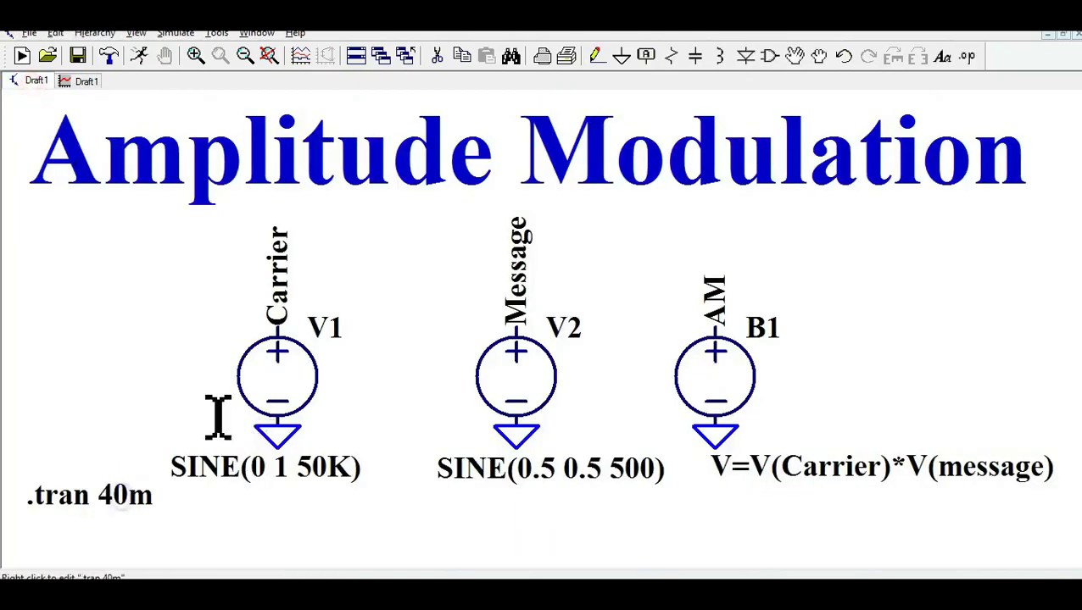
{"action": "type", "text": "2"}
{"action": "left_click", "coordinate": [614, 427]}
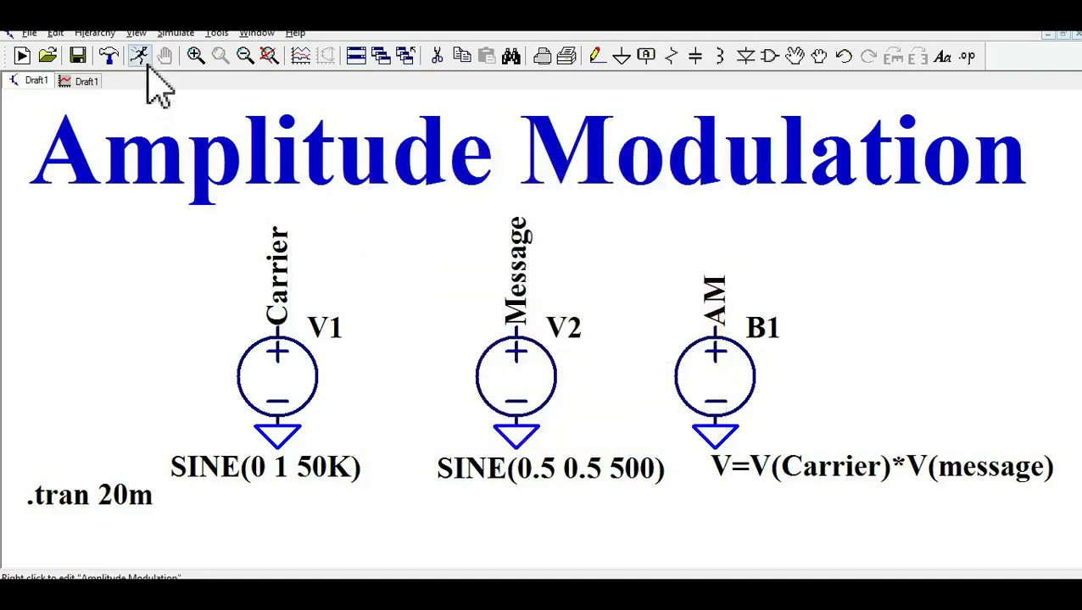
{"action": "left_click", "coordinate": [141, 56]}
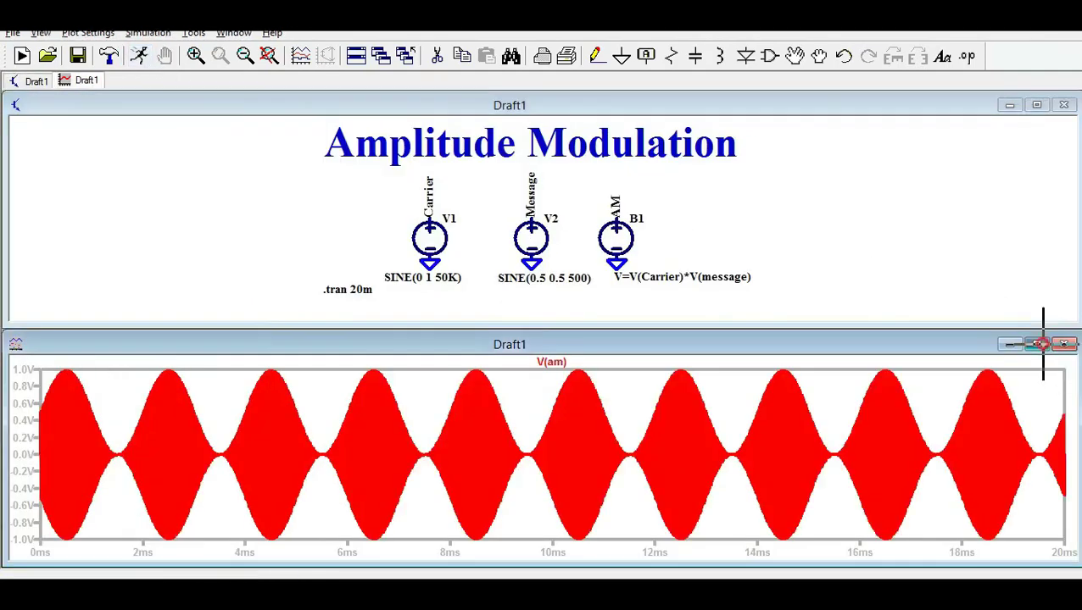
{"action": "left_click", "coordinate": [1040, 344]}
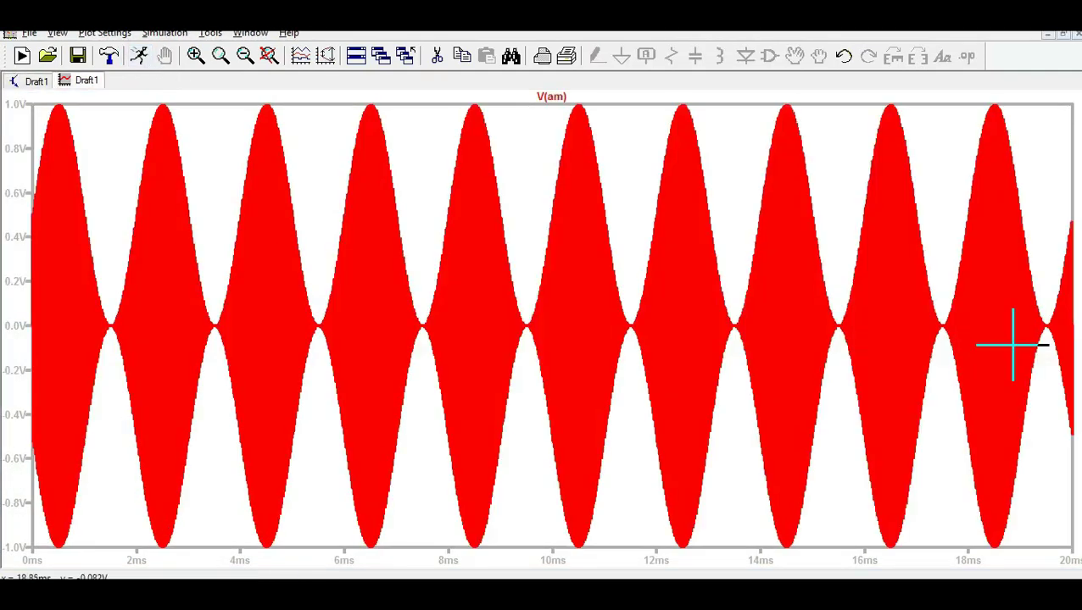
Close the waveform plot window and rerun the simulation for a fresh plot
{"action": "right_click", "coordinate": [87, 82]}
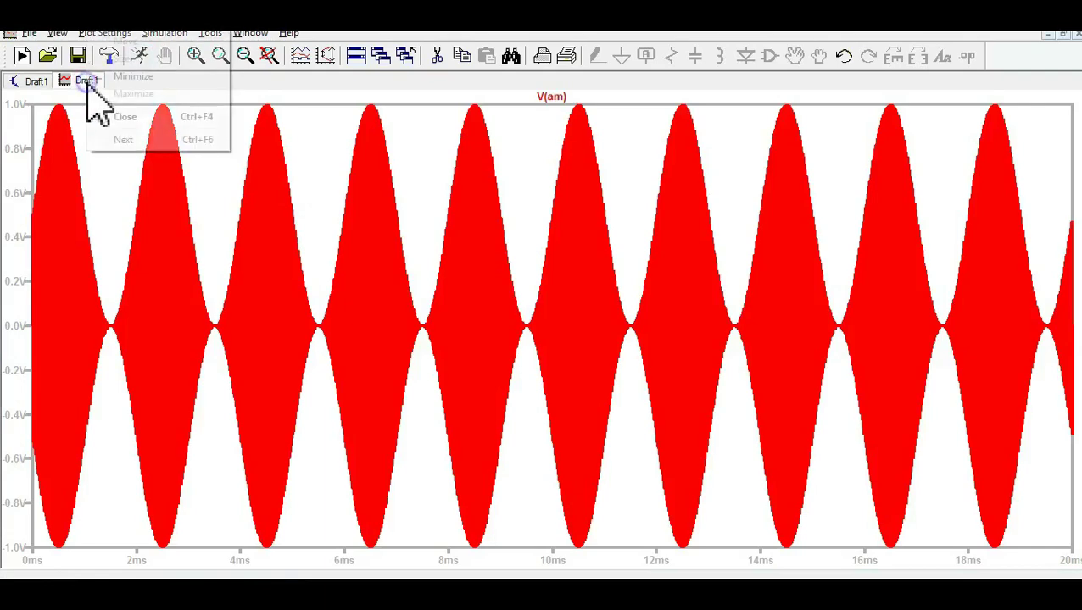
{"action": "left_click", "coordinate": [128, 115]}
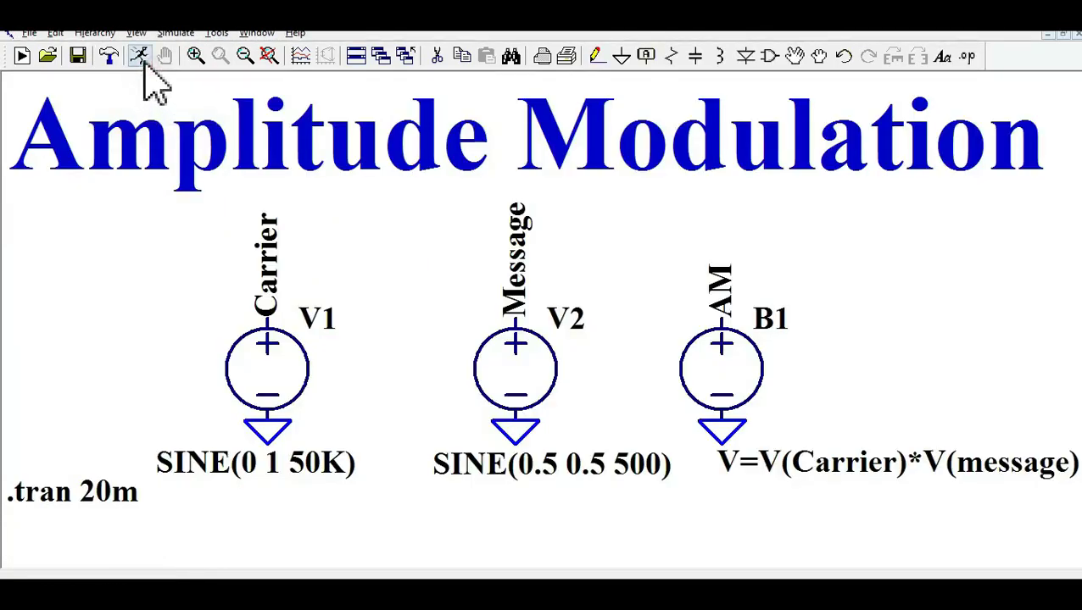
{"action": "left_click", "coordinate": [139, 56]}
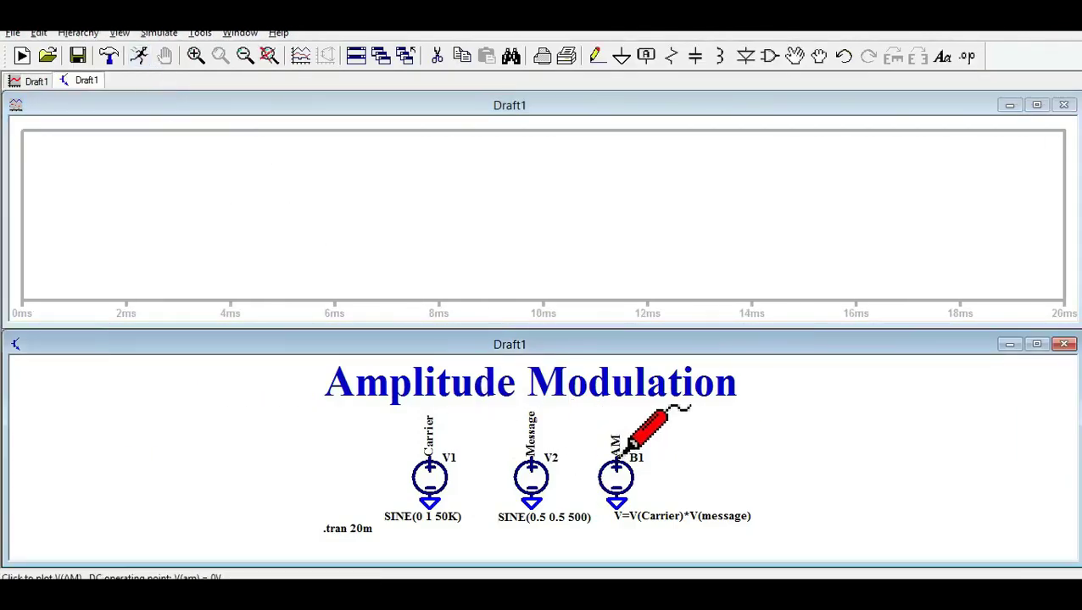
Plot V(am) over 0–20 ms, then choose View > FFT from the waveform pane's menu
{"action": "left_click", "coordinate": [621, 450]}
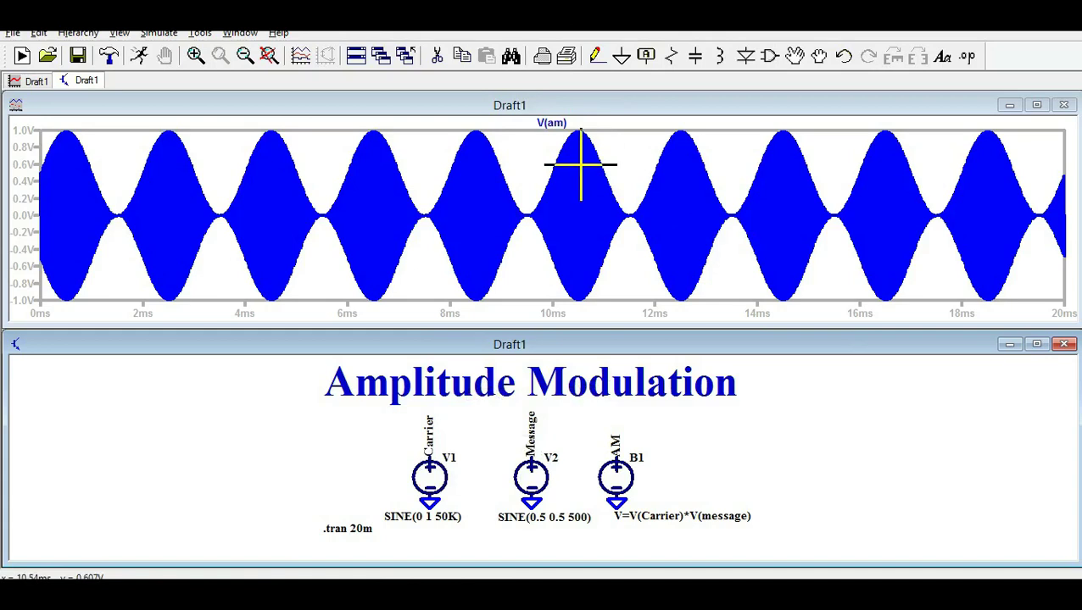
{"action": "left_click", "coordinate": [492, 174]}
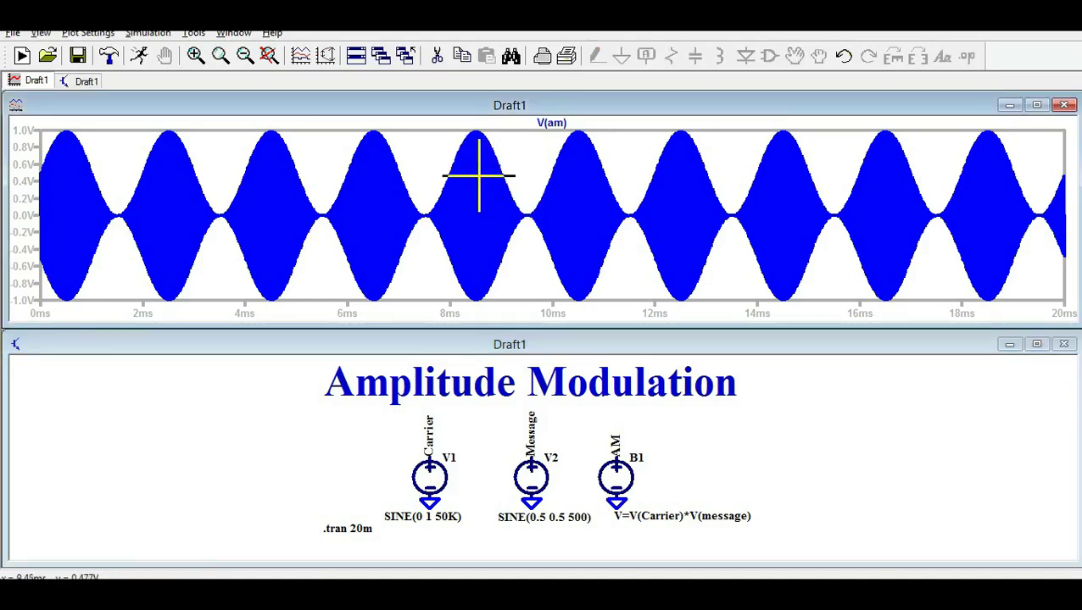
{"action": "right_click", "coordinate": [521, 158]}
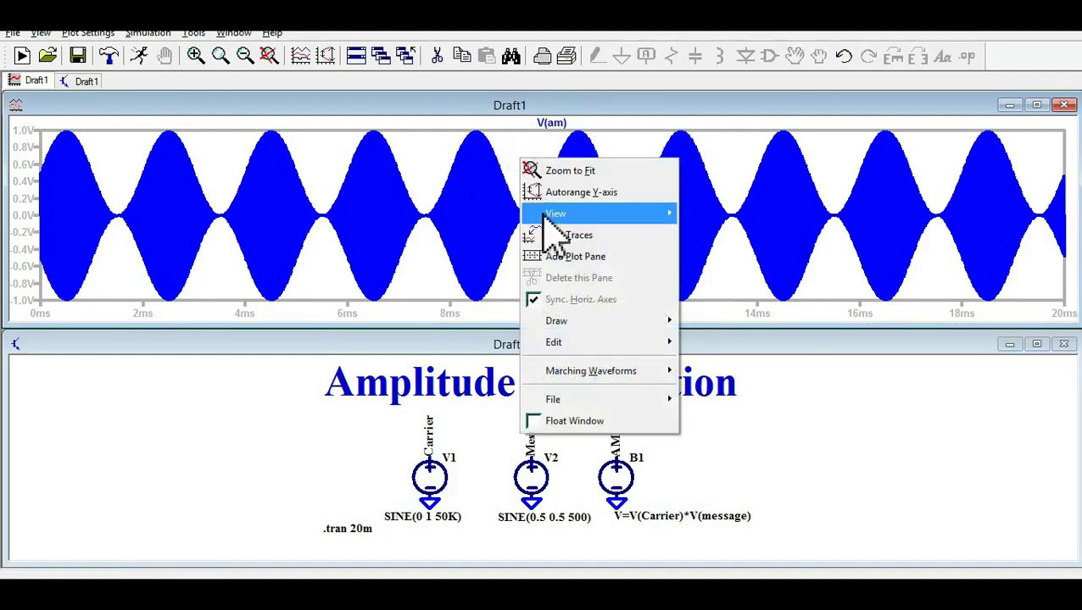
{"action": "mouse_move", "coordinate": [545, 217]}
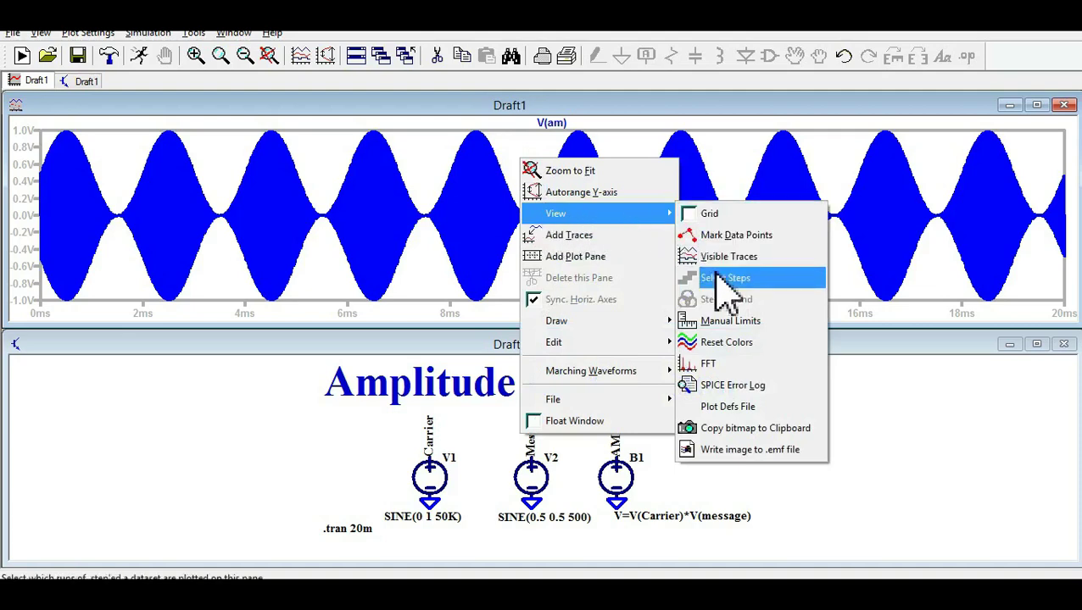
{"action": "left_click", "coordinate": [720, 364]}
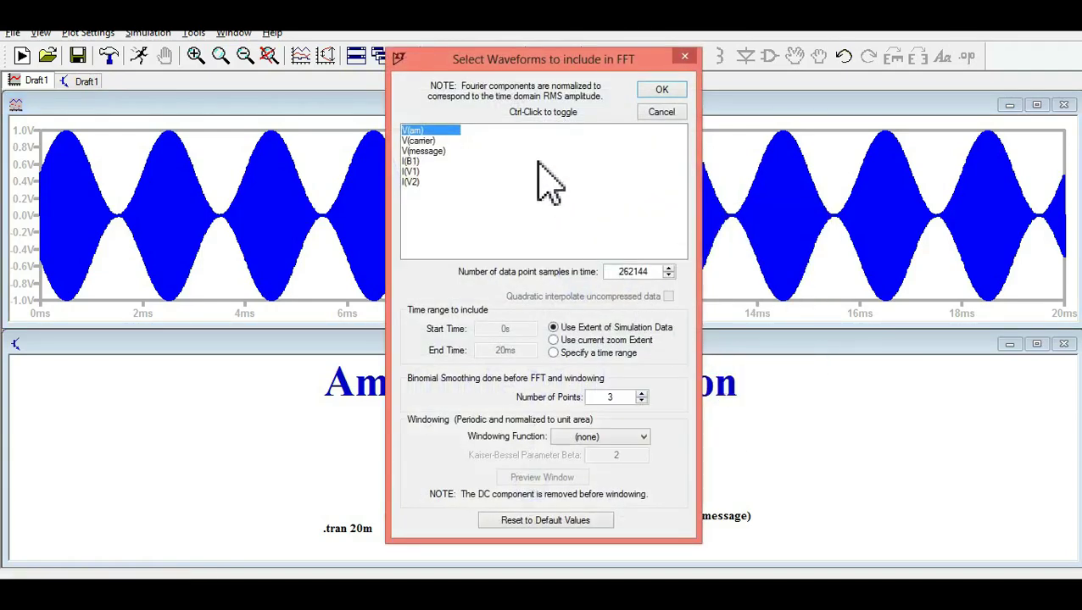
Compute the FFT of V(message) and widen its Draft1.fft window across the screen
{"action": "left_click", "coordinate": [434, 152]}
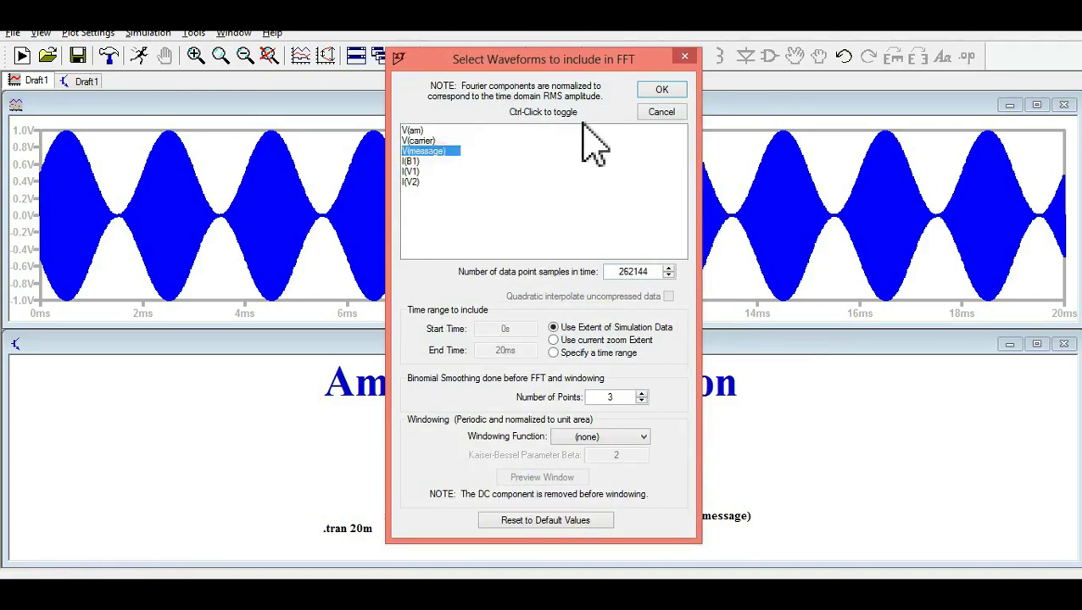
{"action": "left_click", "coordinate": [662, 91]}
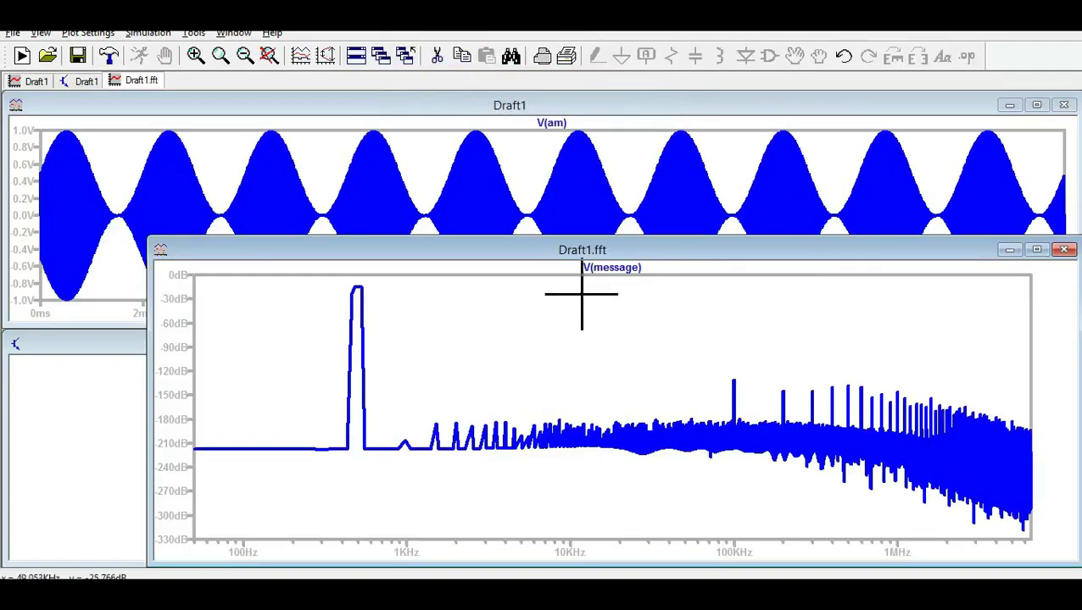
{"action": "mouse_move", "coordinate": [517, 251]}
{"action": "left_mouse_down"}
{"action": "mouse_move", "coordinate": [386, 343]}
{"action": "mouse_move", "coordinate": [395, 326]}
{"action": "mouse_move", "coordinate": [367, 331]}
{"action": "left_mouse_up"}
{"action": "left_click_drag", "start_coordinate": [932, 438], "coordinate": [1067, 437]}
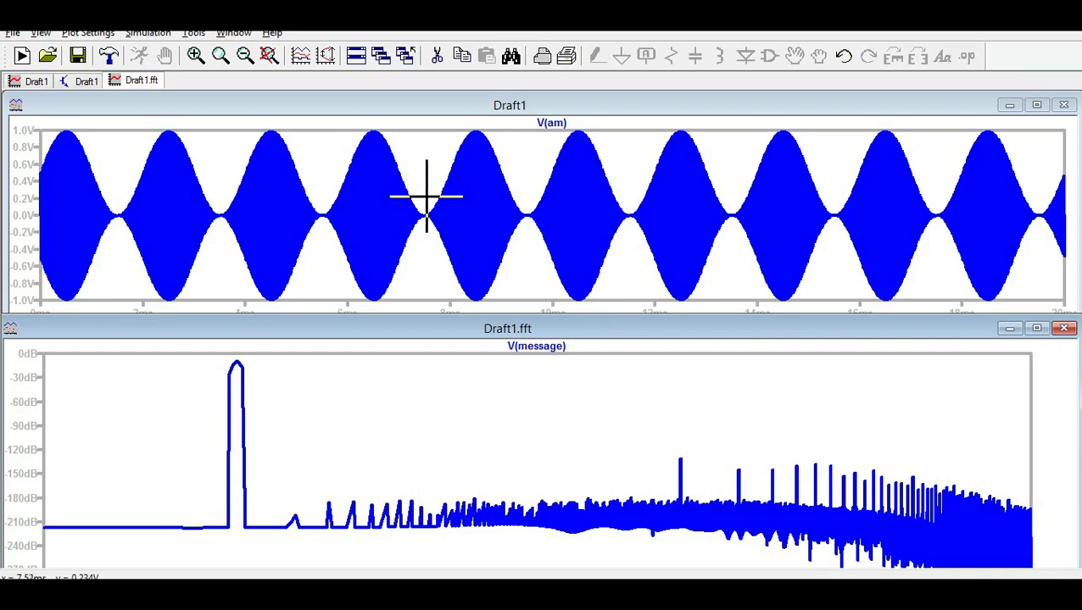
{"action": "left_click", "coordinate": [427, 196]}
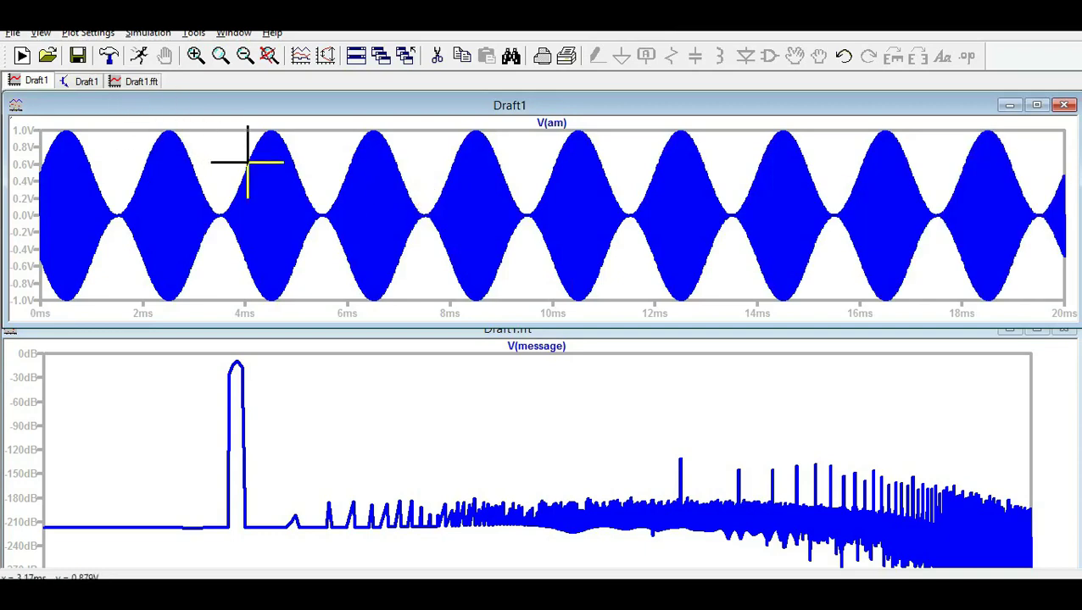
On the Draft1 schematic, probe Carrier, Message, then AM, leaving only V(am) plotted
{"action": "left_click", "coordinate": [83, 81]}
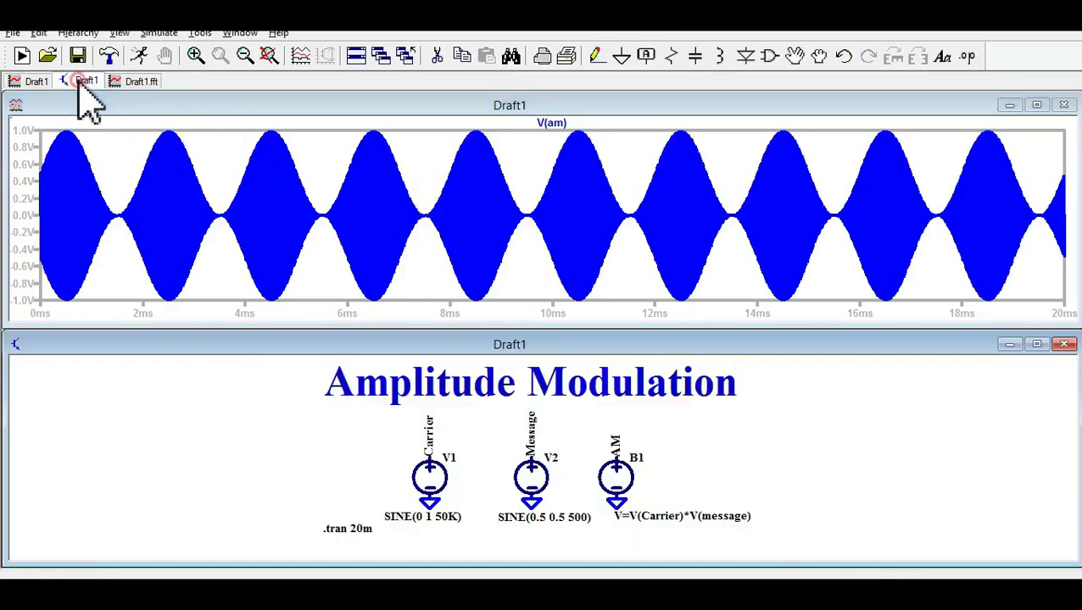
{"action": "left_click", "coordinate": [429, 450]}
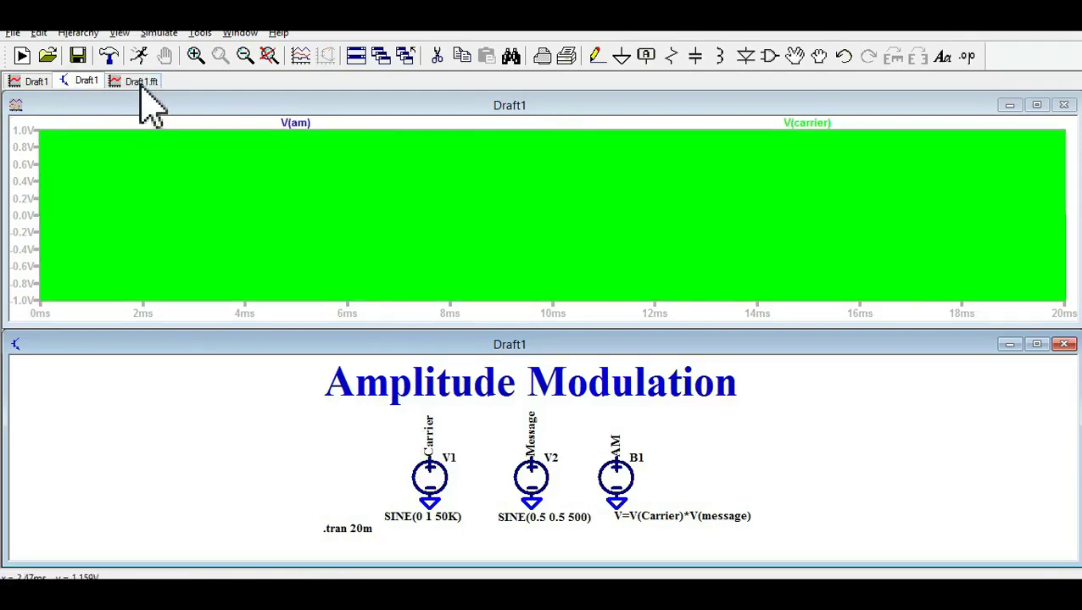
{"action": "left_click", "coordinate": [530, 450]}
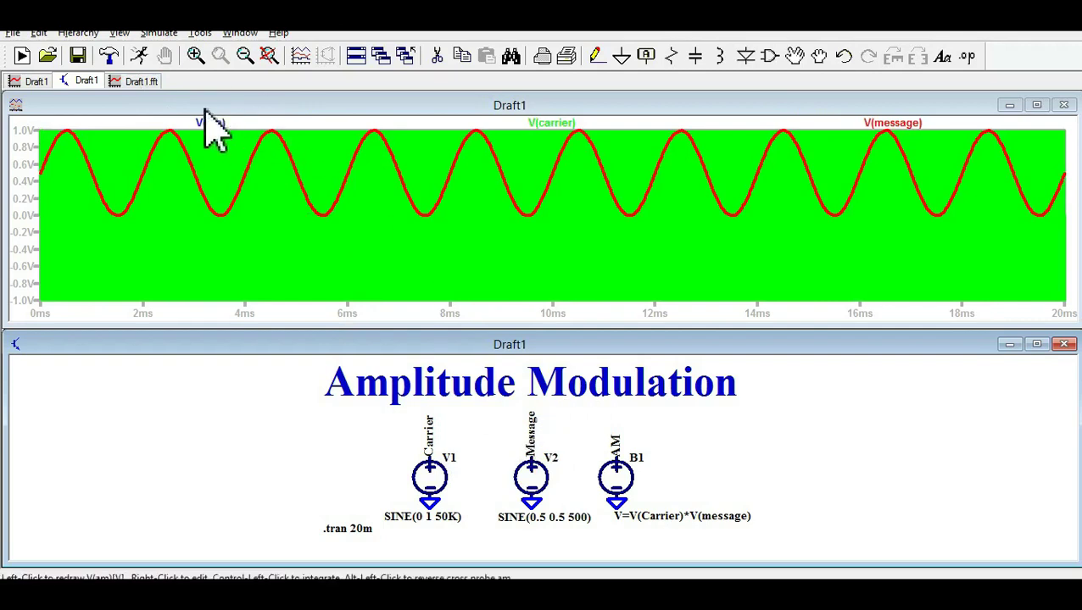
{"action": "left_click", "coordinate": [616, 449]}
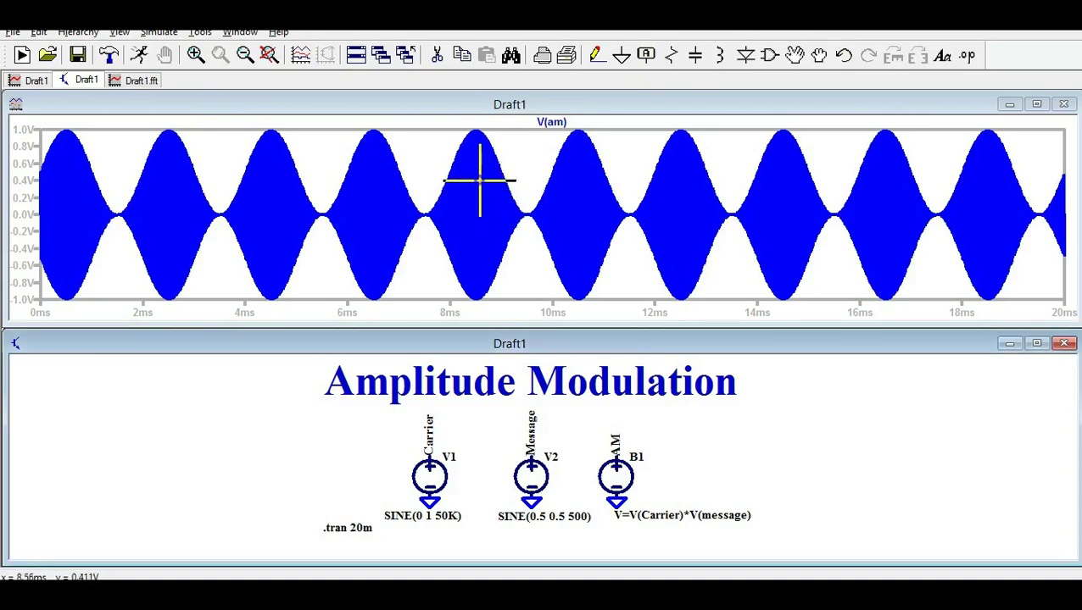
FFT V(am), V(carrier) and V(message) together in a maximized Draft1[1].fft window
{"action": "right_click", "coordinate": [479, 181]}
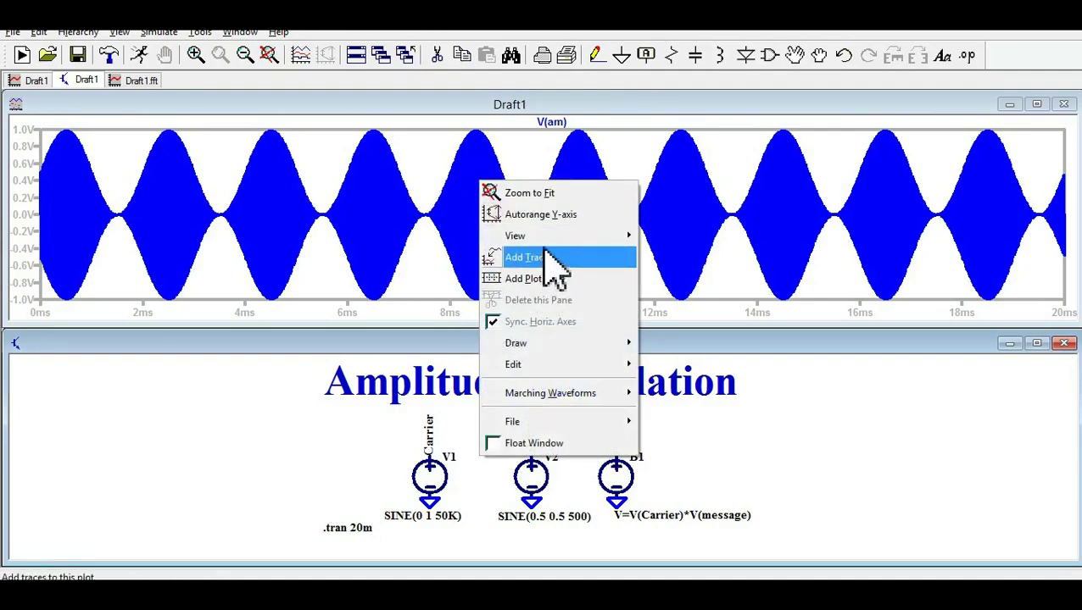
{"action": "mouse_move", "coordinate": [547, 238]}
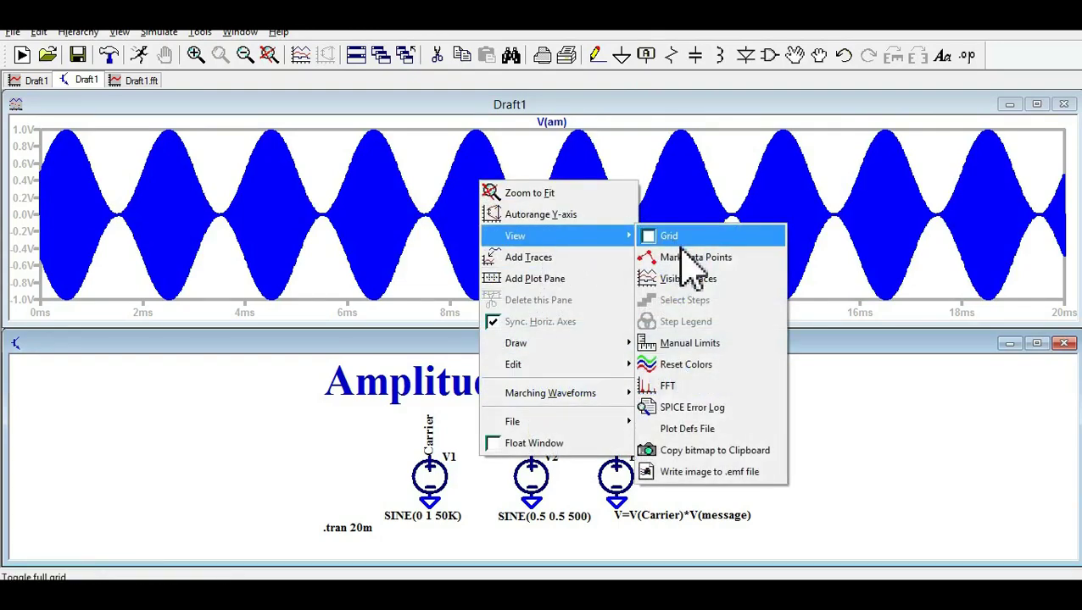
{"action": "left_click", "coordinate": [695, 386]}
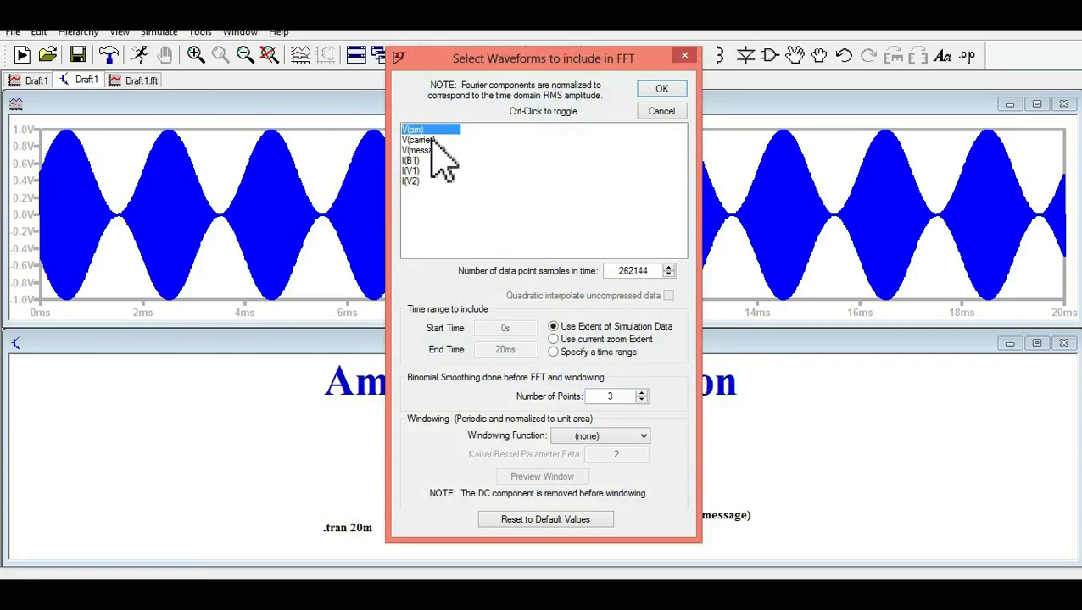
{"action": "left_click", "coordinate": [428, 150], "text": "shift"}
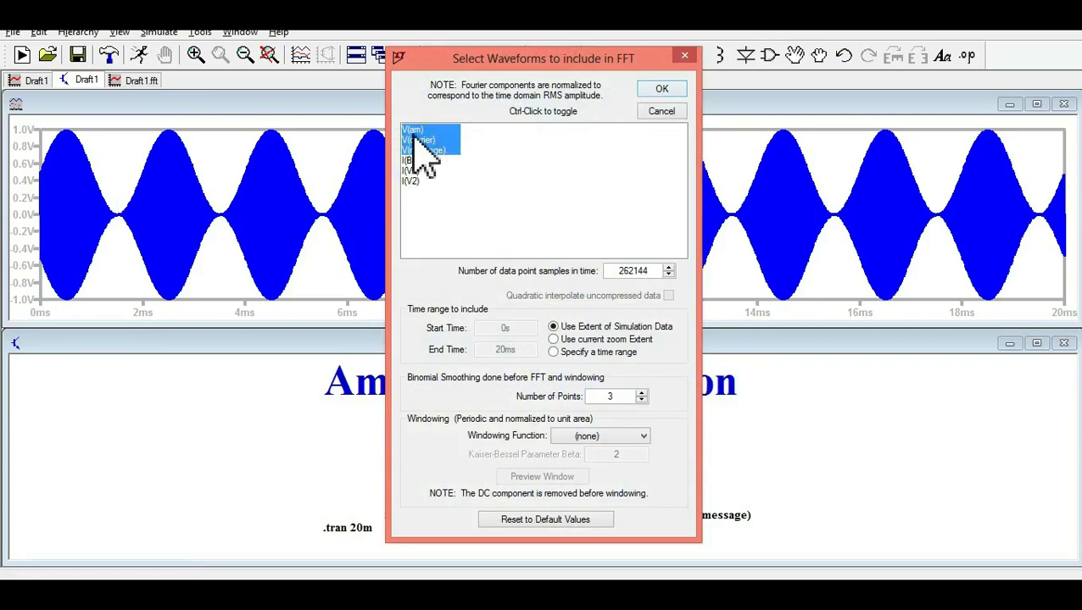
{"action": "left_click", "coordinate": [663, 90]}
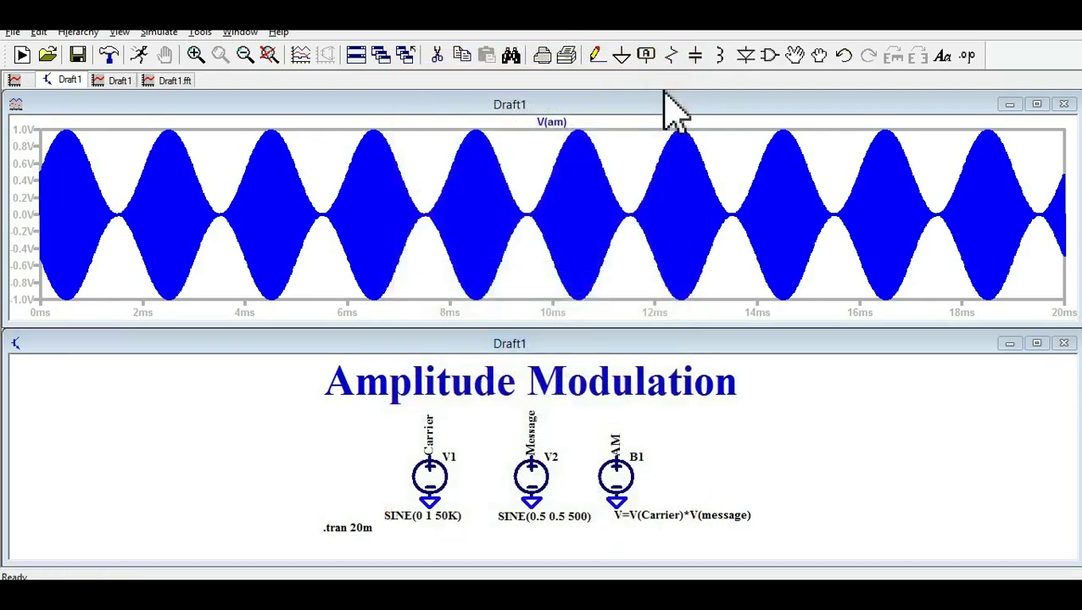
{"action": "left_click_drag", "start_coordinate": [438, 271], "coordinate": [437, 293]}
{"action": "left_click", "coordinate": [657, 194]}
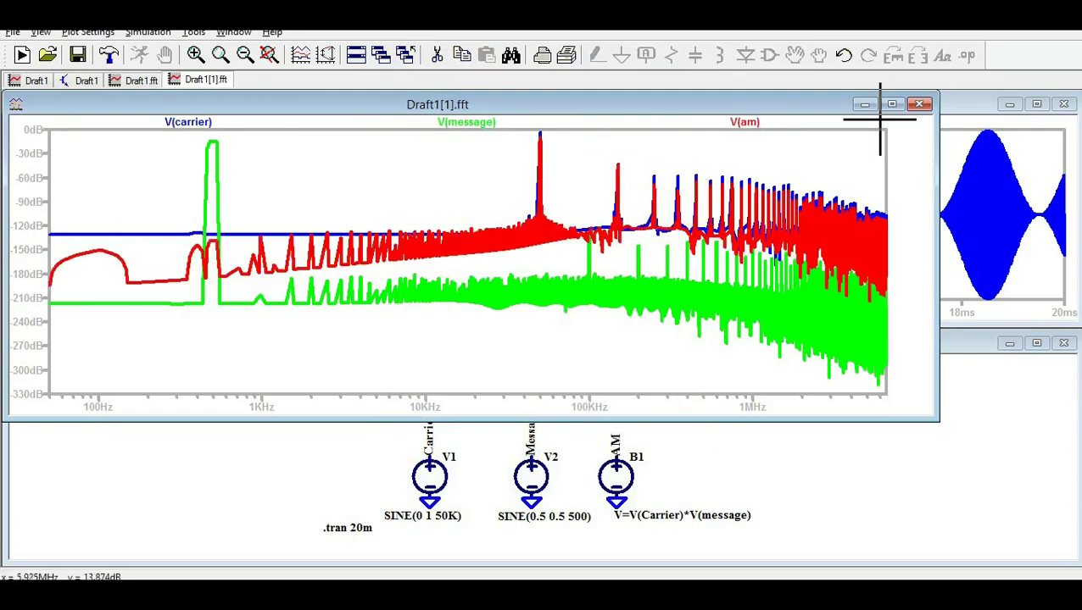
{"action": "mouse_move", "coordinate": [569, 104]}
{"action": "left_mouse_down"}
{"action": "mouse_move", "coordinate": [628, 229]}
{"action": "mouse_move", "coordinate": [575, 276]}
{"action": "mouse_move", "coordinate": [607, 159]}
{"action": "mouse_move", "coordinate": [616, 285]}
{"action": "mouse_move", "coordinate": [567, 285]}
{"action": "left_mouse_up"}
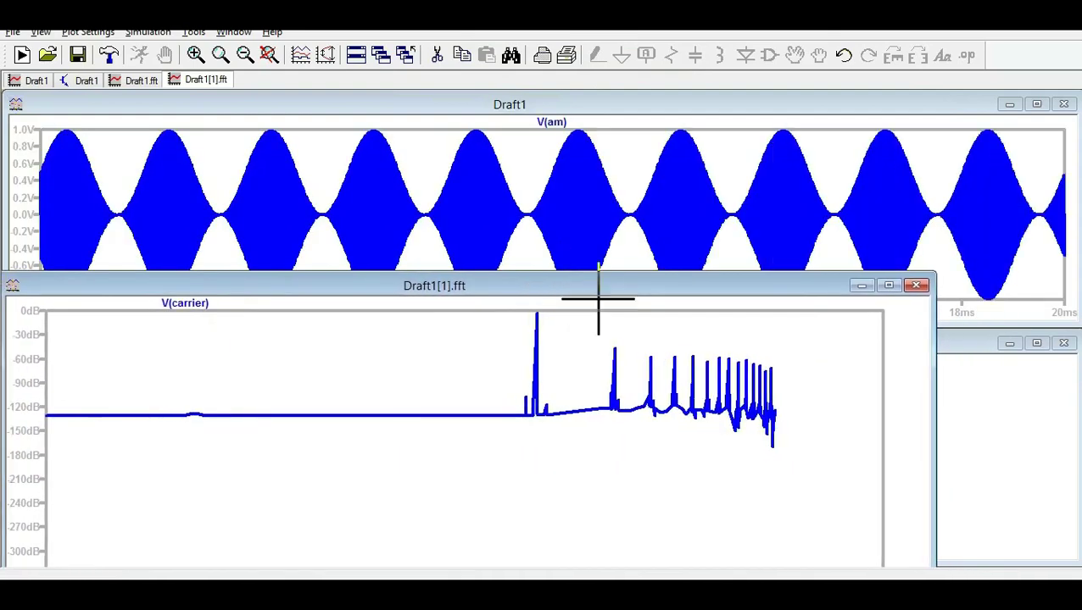
{"action": "left_click", "coordinate": [889, 285]}
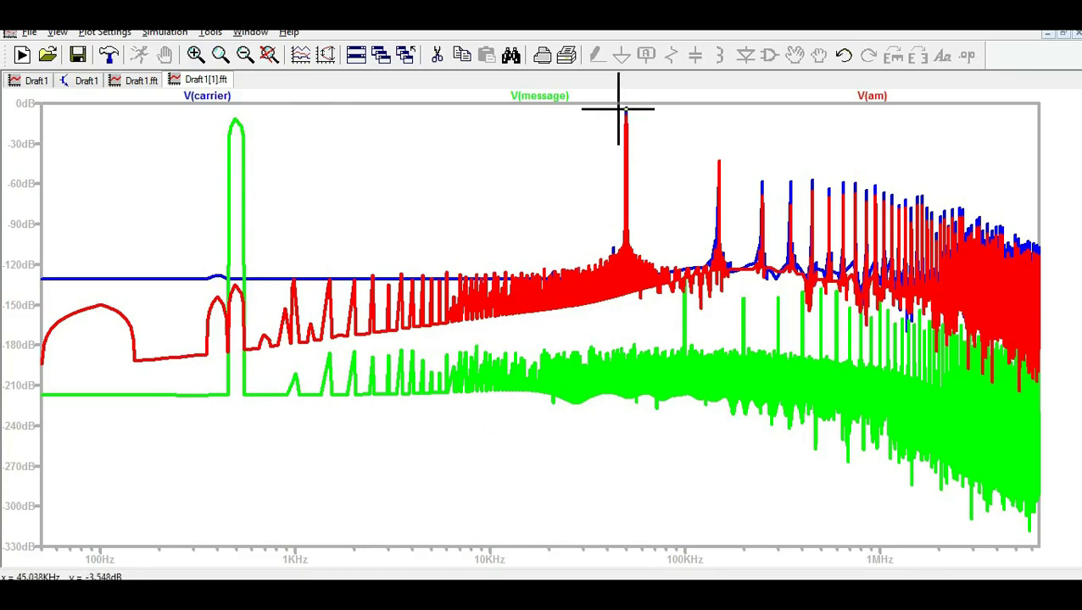
Zoom the spectrum to 45–56 kHz, showing the 50 kHz carrier and 49.5/50.5 kHz sidebands
{"action": "left_click_drag", "start_coordinate": [619, 105], "coordinate": [636, 311]}
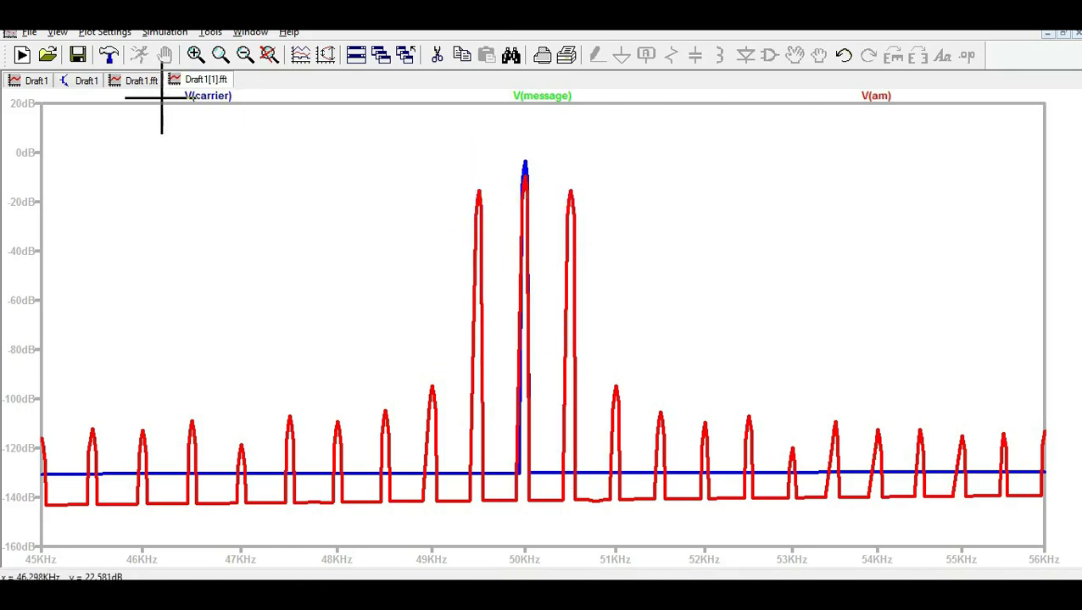
{"action": "left_click", "coordinate": [140, 82]}
{"action": "left_click", "coordinate": [82, 81]}
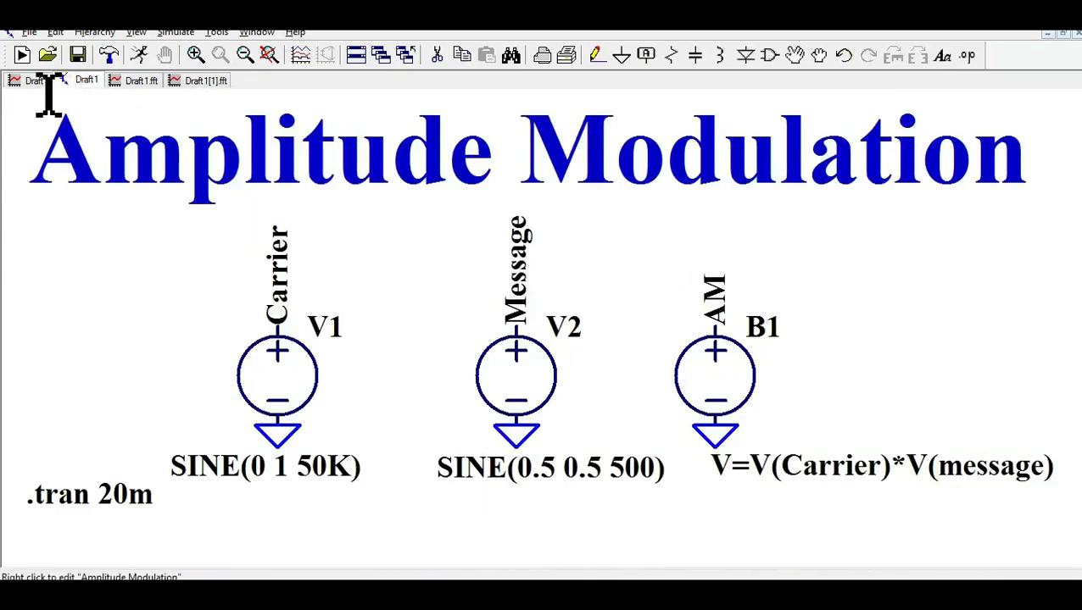
{"action": "left_click", "coordinate": [36, 81]}
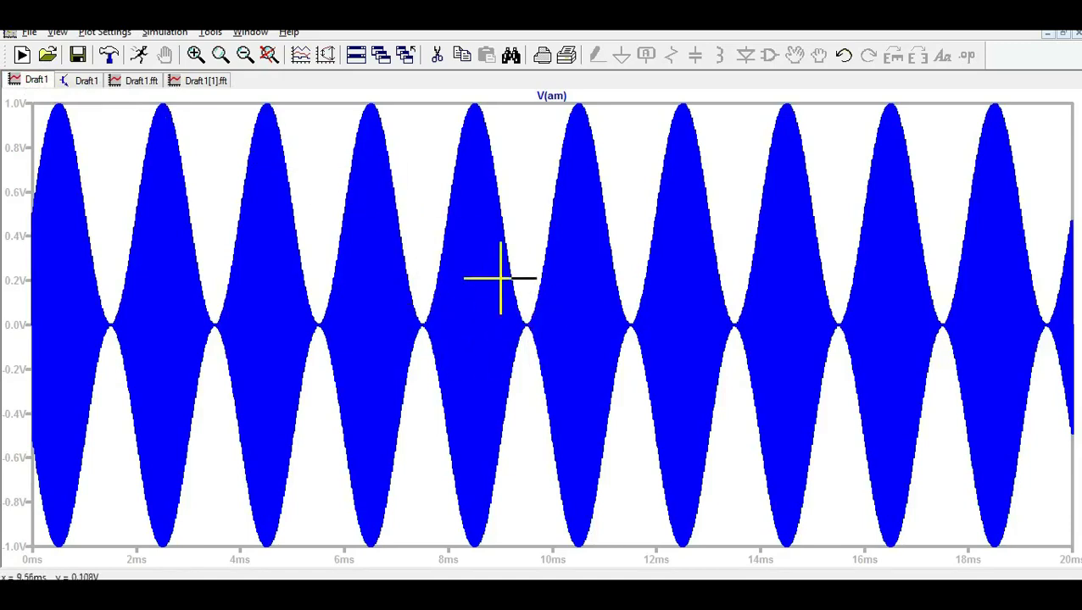
{"action": "left_click", "coordinate": [136, 83]}
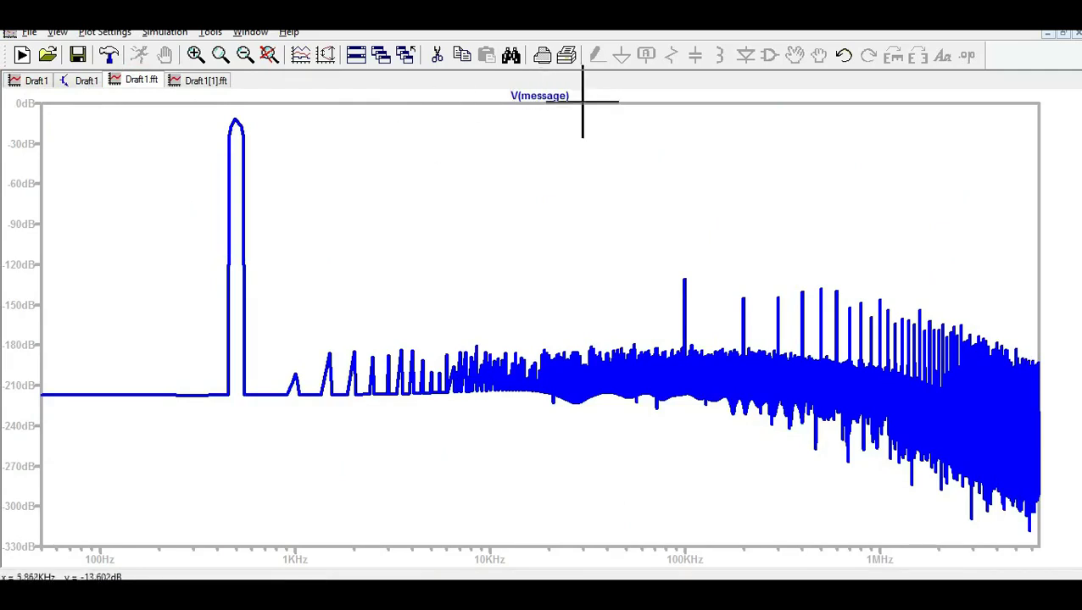
{"action": "left_click", "coordinate": [204, 80]}
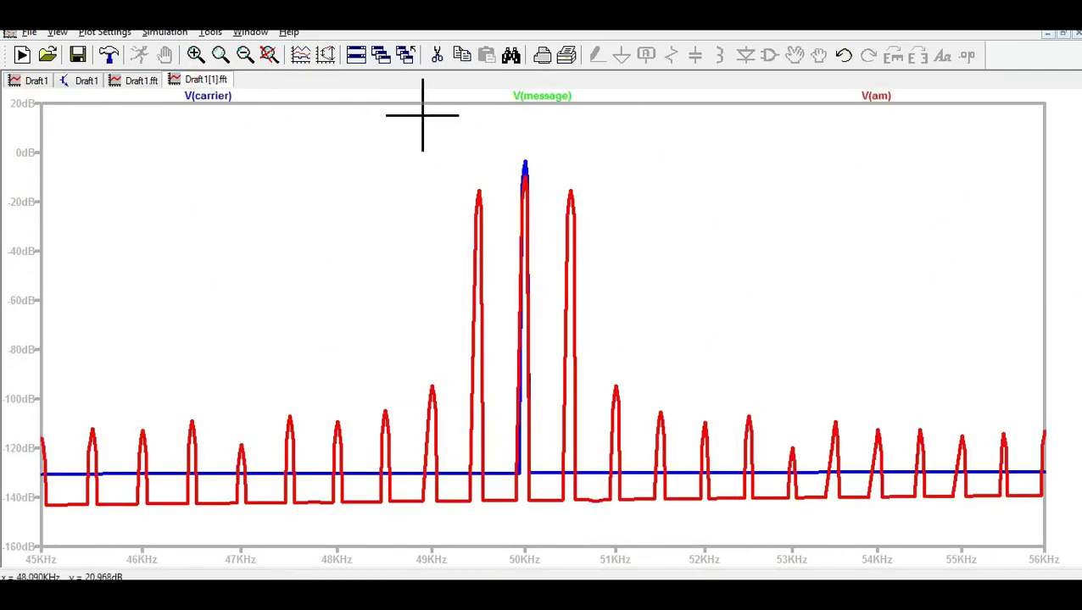